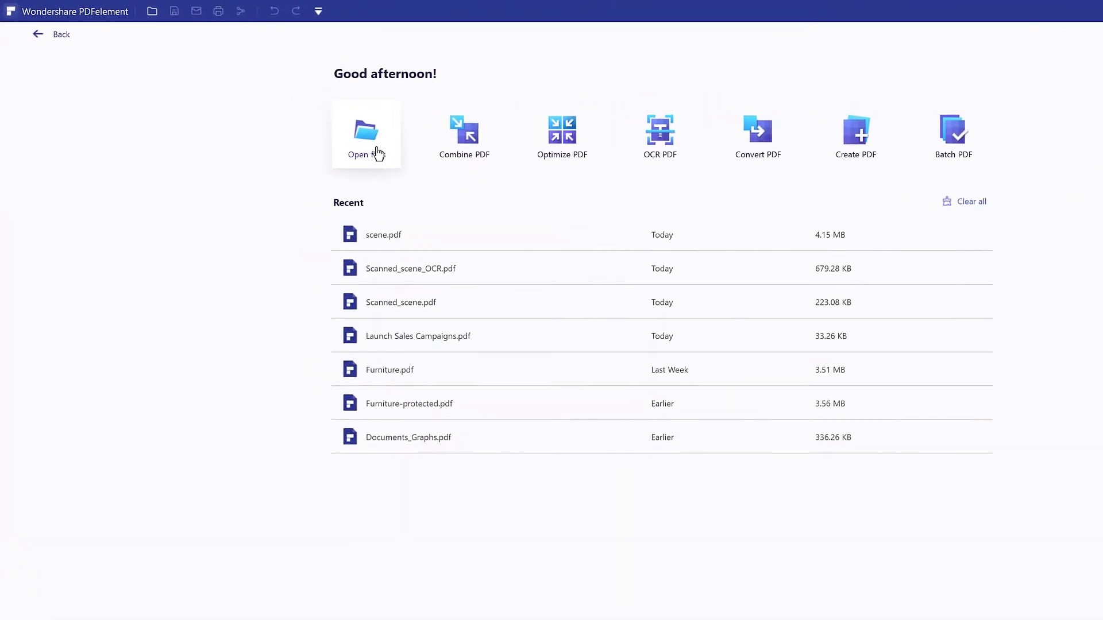
Step: Open scene.pdf from the Documents\Files folder to its Support for Services page
click(311, 126)
click(552, 202)
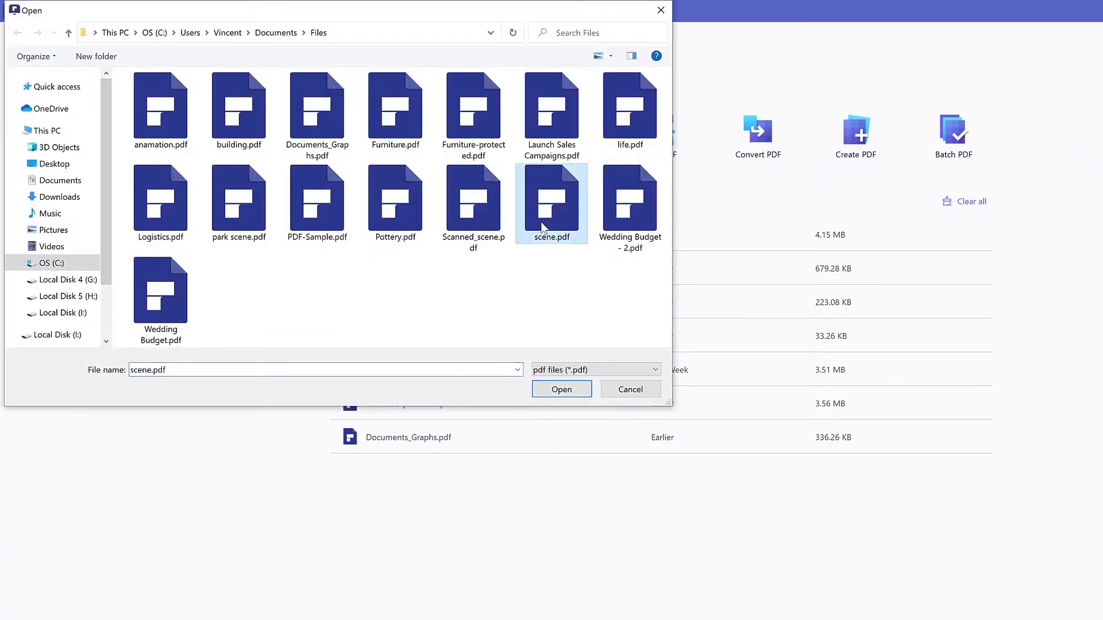
click(562, 390)
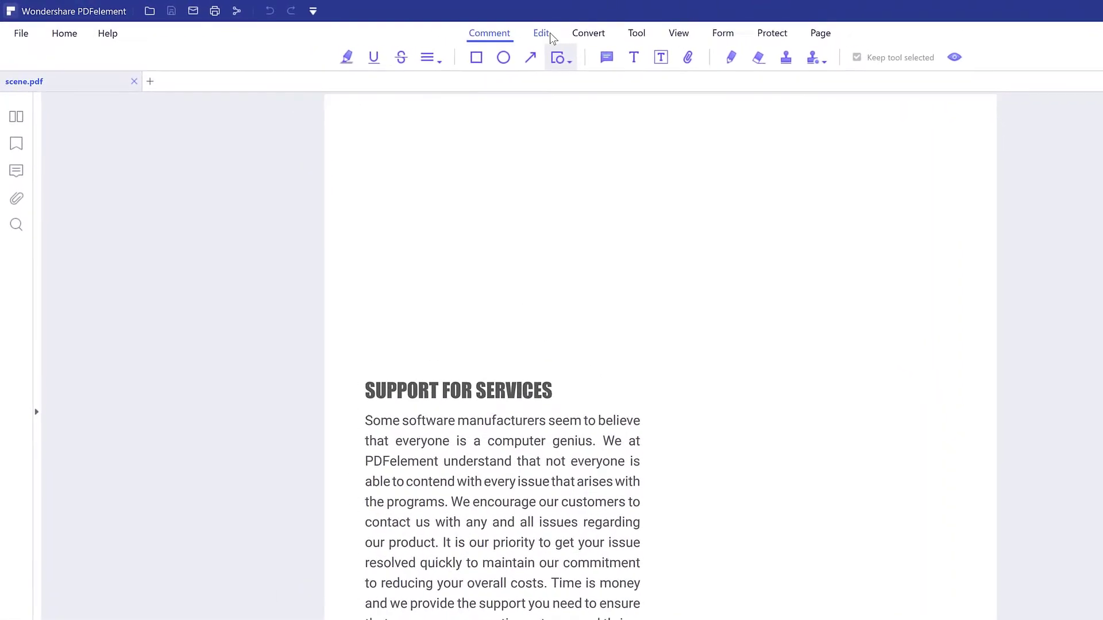
Step: Insert beach.png and stretch it into a full-width banner above the section
click(462, 29)
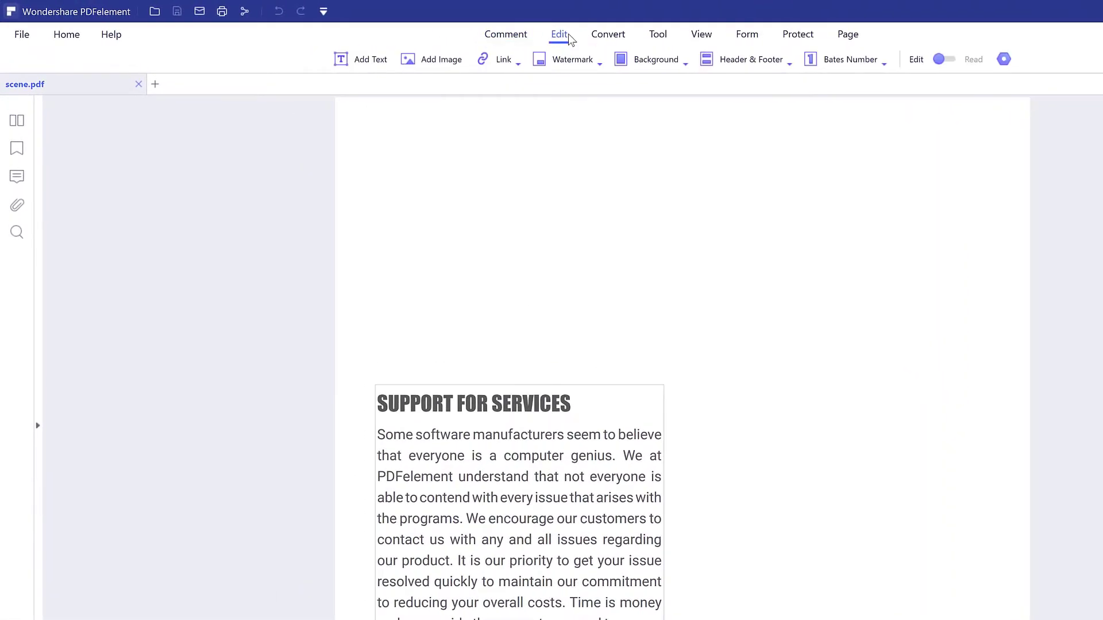
click(441, 67)
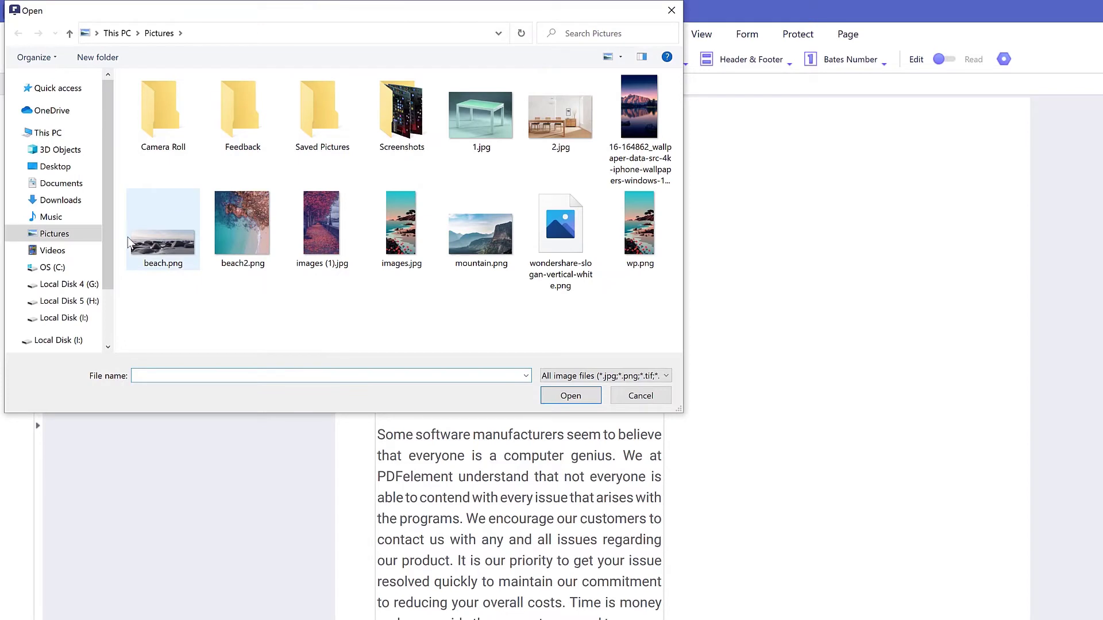
click(157, 258)
click(583, 402)
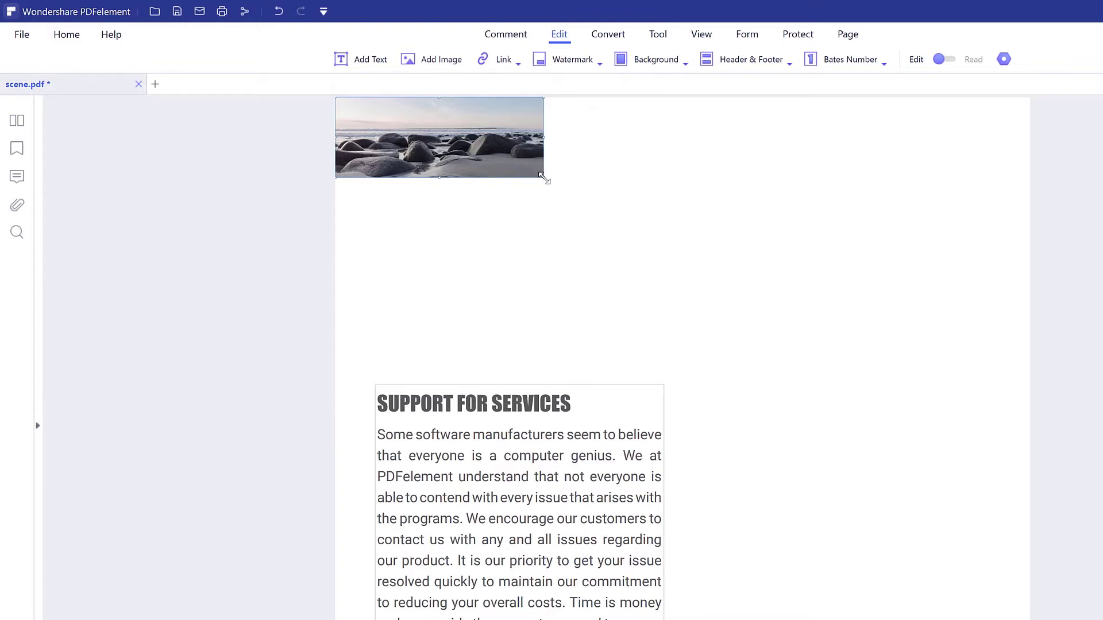
drag(545, 179, 1066, 406)
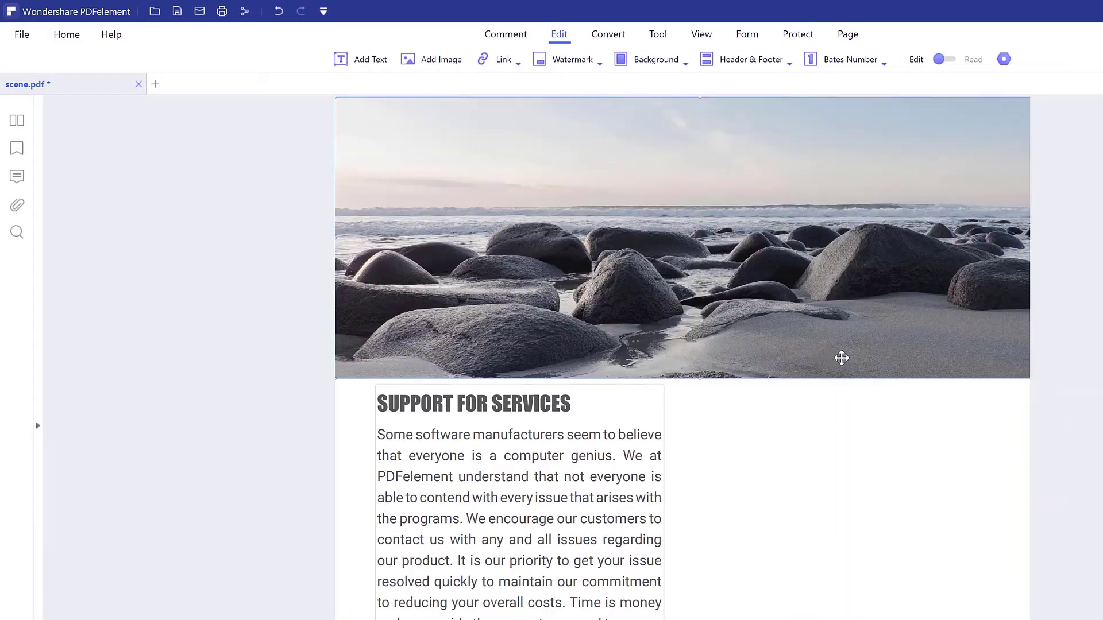
Step: Insert beach2.png beside the Support for Services text and enlarge it to fill that column
right_click(752, 417)
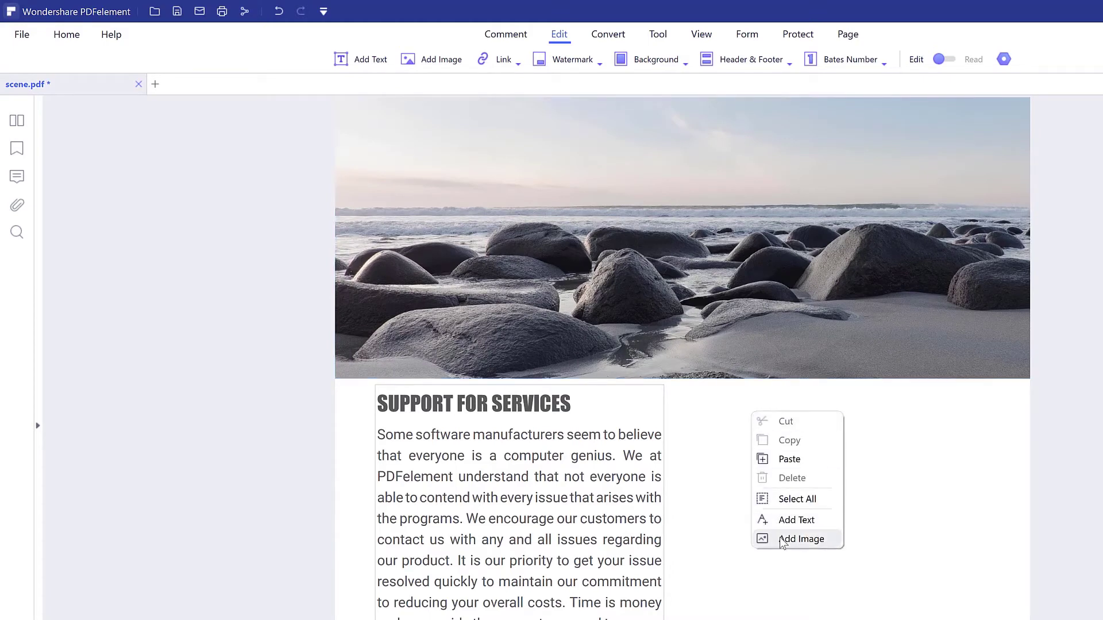
click(800, 539)
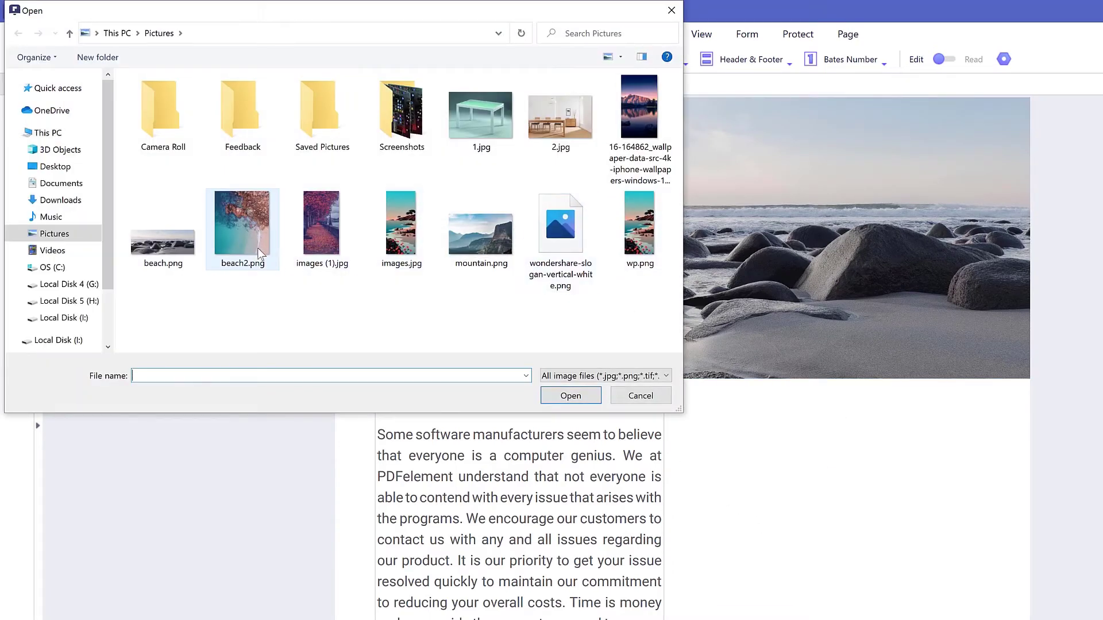
click(242, 229)
click(570, 395)
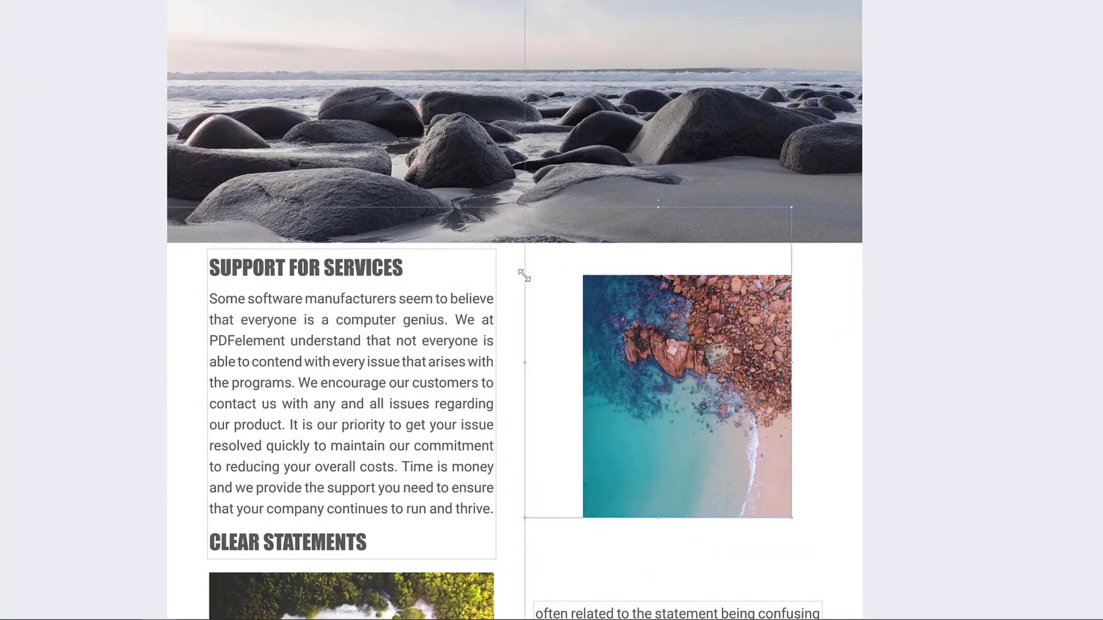
mouse_move(585, 277)
mouse_down()
mouse_move(500, 177)
mouse_move(580, 352)
mouse_up()
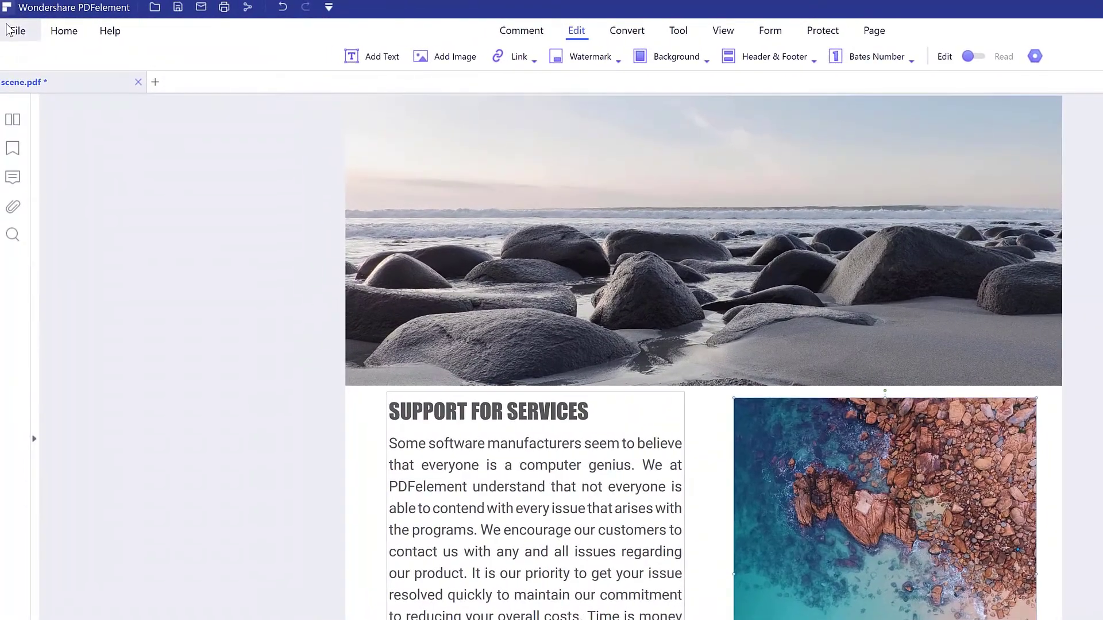
Step: Save scene.pdf with File > Save
click(9, 24)
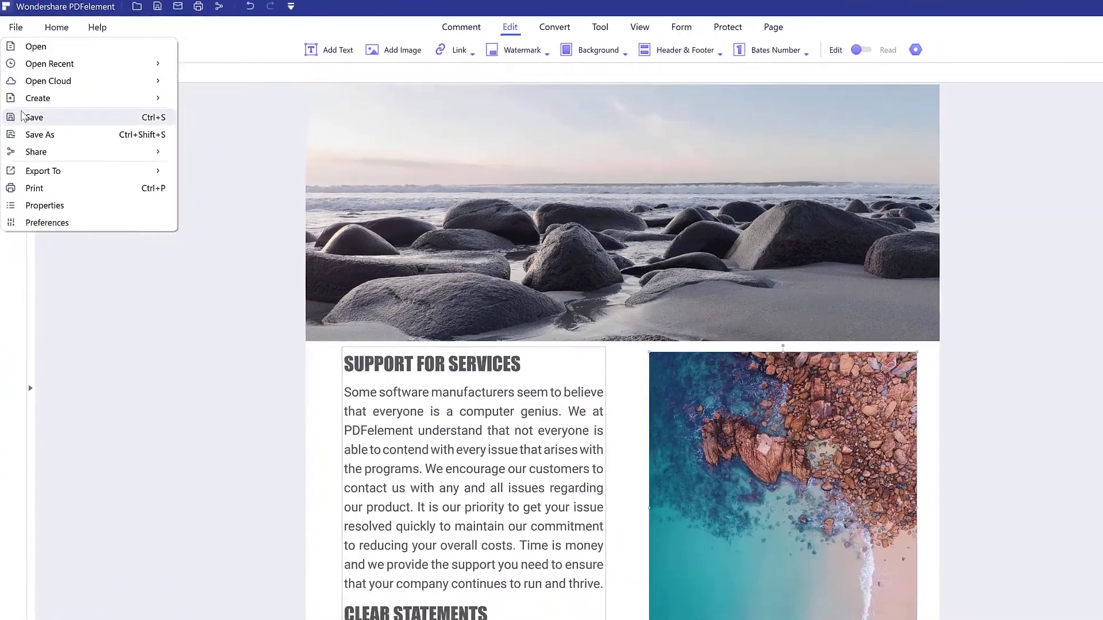
click(25, 131)
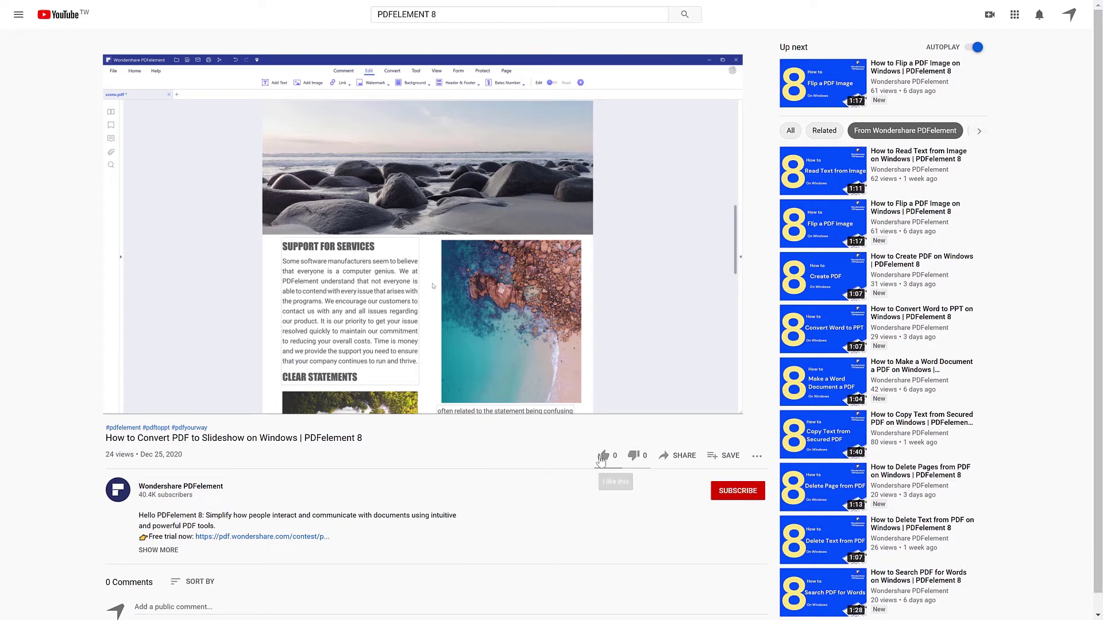
Step: Like the tutorial video, subscribe to Wondershare PDFelement, and open its channel page
click(603, 457)
click(723, 493)
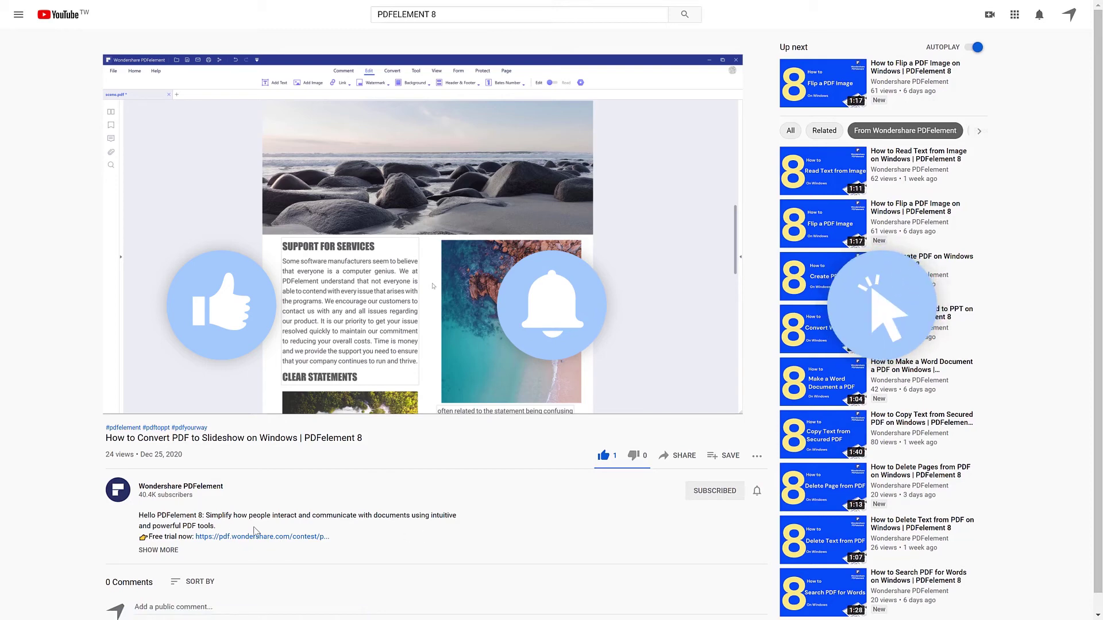
click(121, 491)
scroll(454, 449, down, 3)
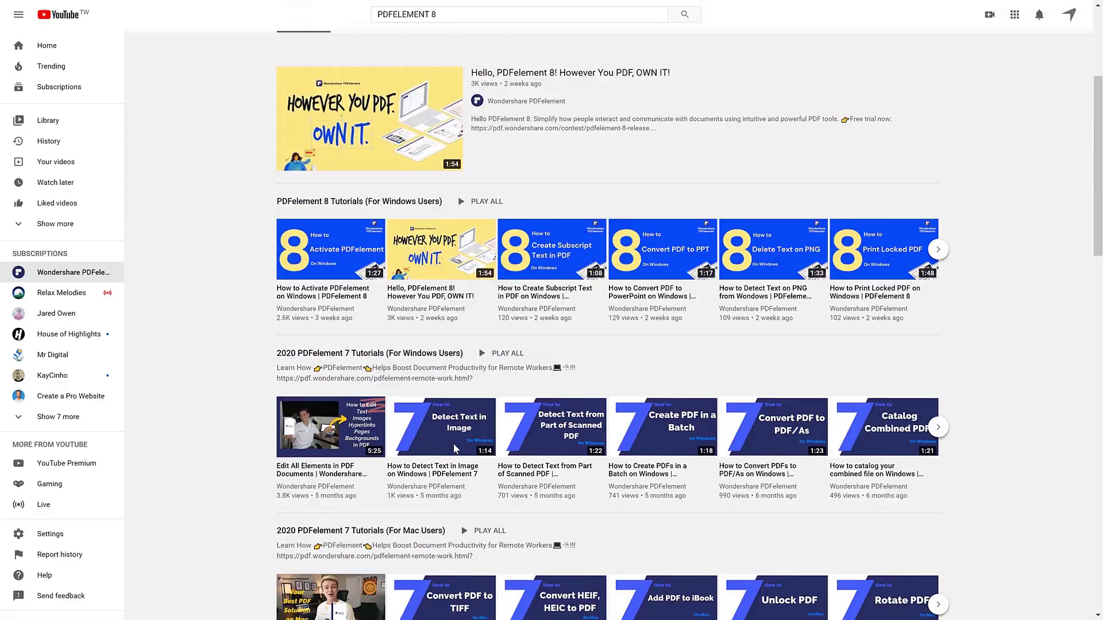